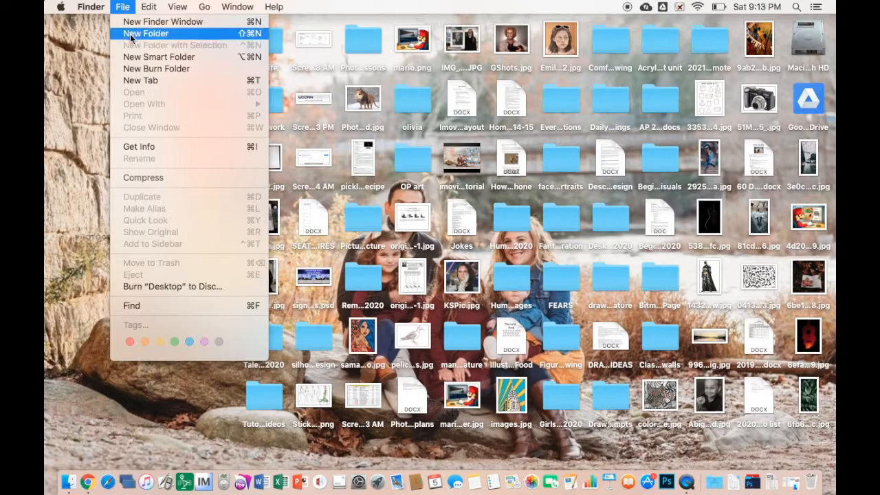
# Create a new desktop folder named 'Humanimal pictures'
pyautogui.click(130, 34)
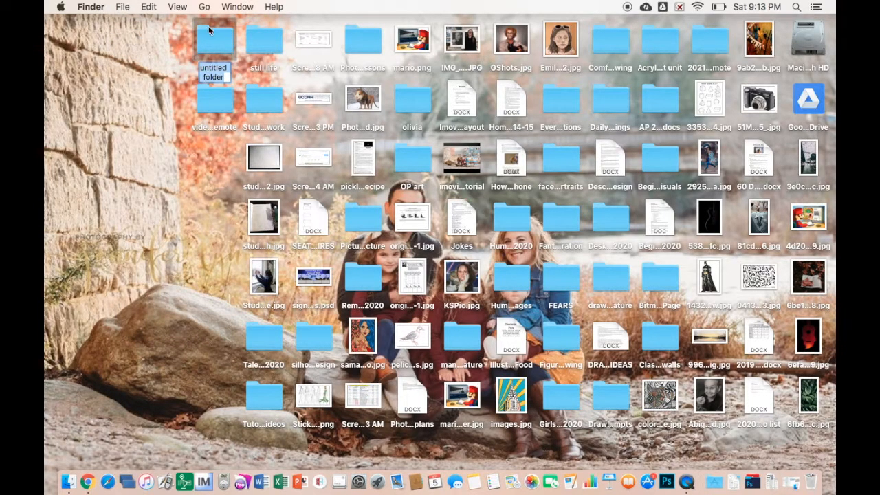
pyautogui.doubleClick(212, 67)
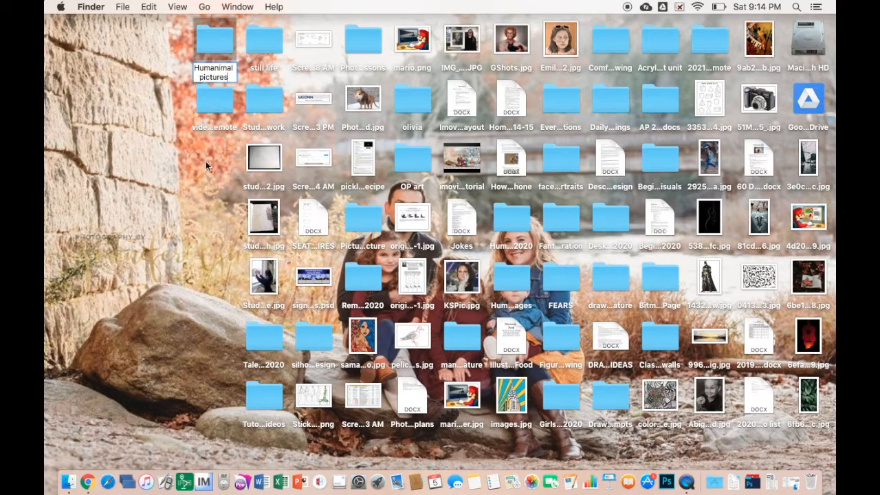
pyautogui.press('Return')
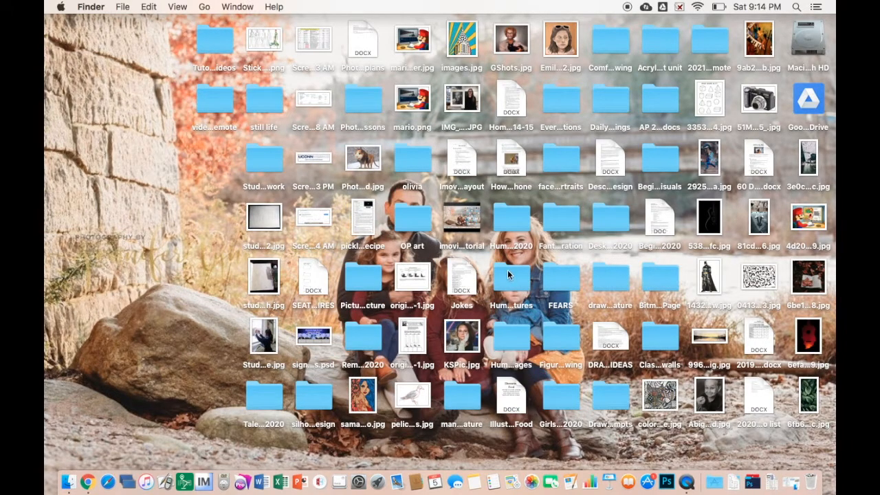
# Open the Humanimal pictures folder in icon view, shrinking and repositioning its window
pyautogui.doubleClick(508, 275)
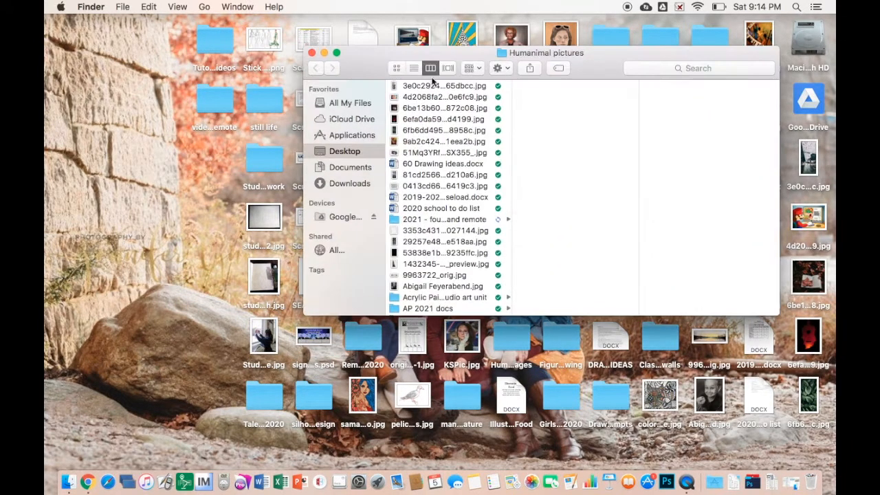
pyautogui.moveTo(371, 57); pyautogui.dragTo(421, 61)
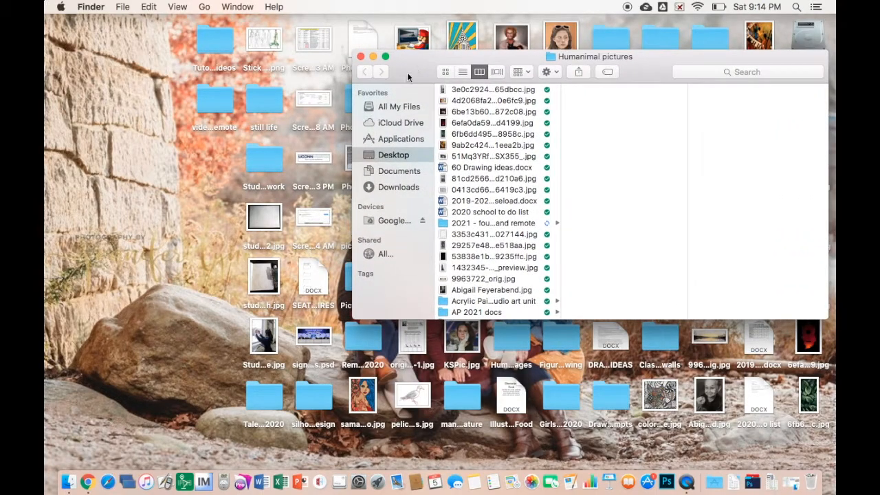
pyautogui.click(447, 71)
pyautogui.moveTo(509, 56); pyautogui.dragTo(456, 22)
pyautogui.moveTo(769, 280); pyautogui.dragTo(606, 232)
pyautogui.moveTo(517, 22); pyautogui.dragTo(706, 35)
pyautogui.click(88, 482)
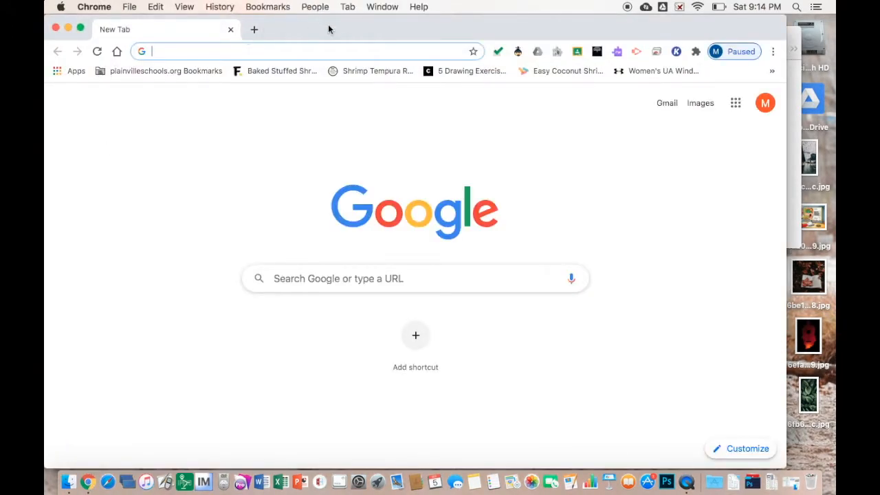
# Search Google for 'lion face'
pyautogui.moveTo(328, 29); pyautogui.dragTo(379, 31)
pyautogui.write('lion')
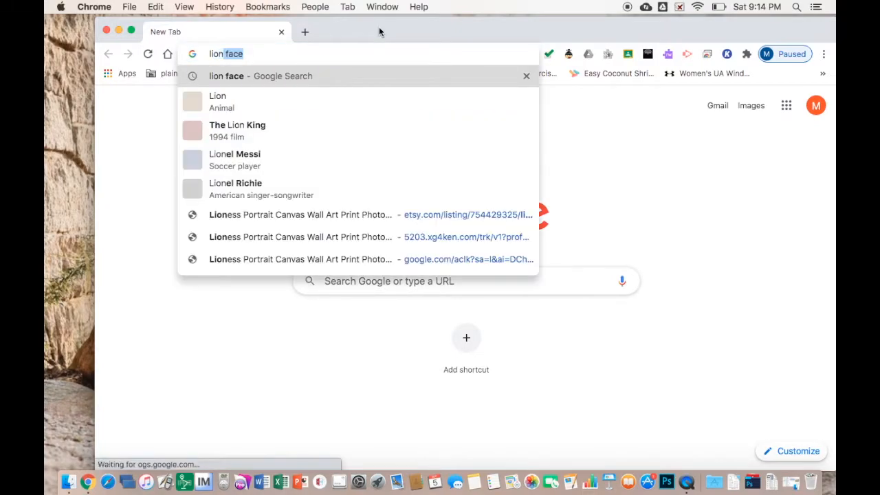
pyautogui.press('Return')
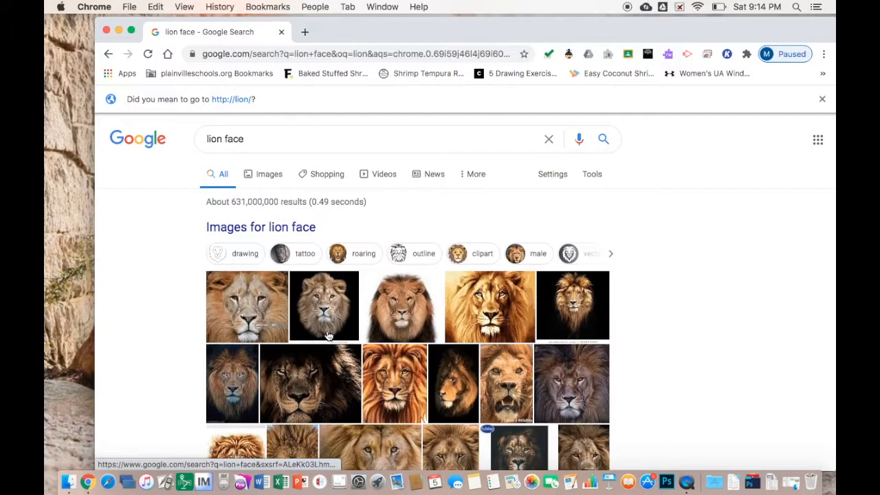
# Show Google Images results filtered to Large size and scroll through them
pyautogui.click(268, 176)
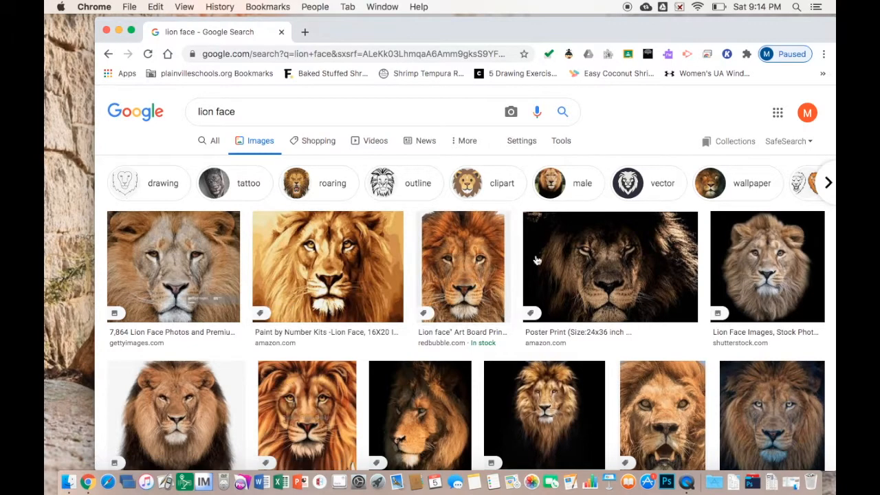
pyautogui.click(562, 141)
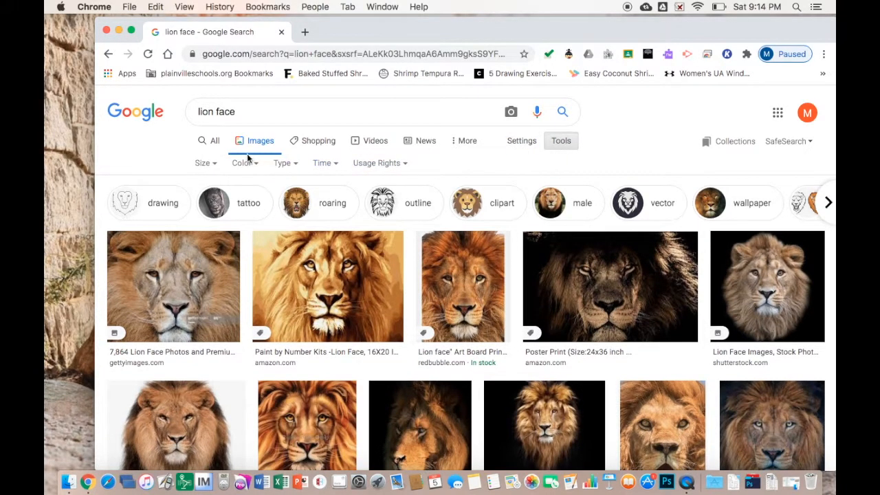
pyautogui.click(206, 164)
pyautogui.click(206, 202)
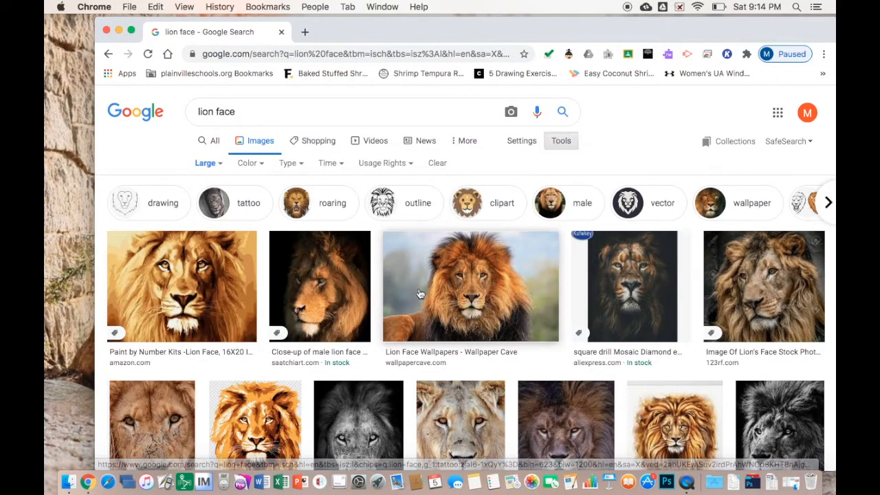
pyautogui.scroll(-5, 423, 288)
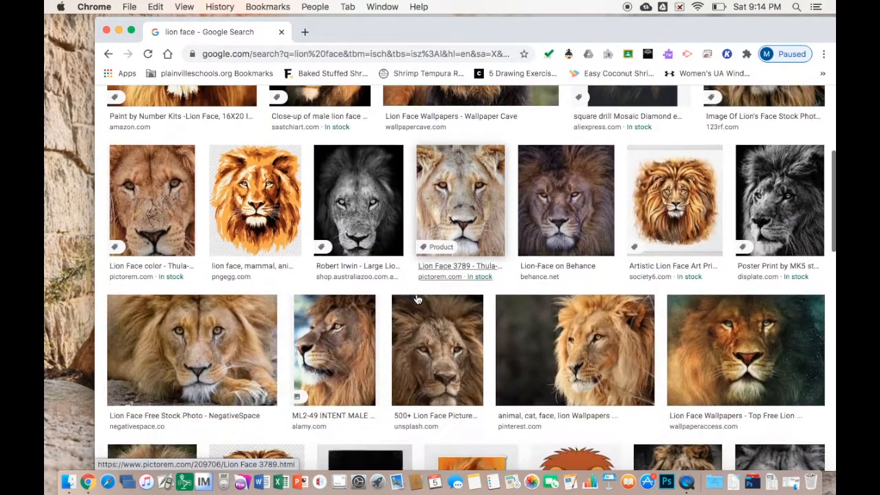
pyautogui.scroll(-6, 418, 299)
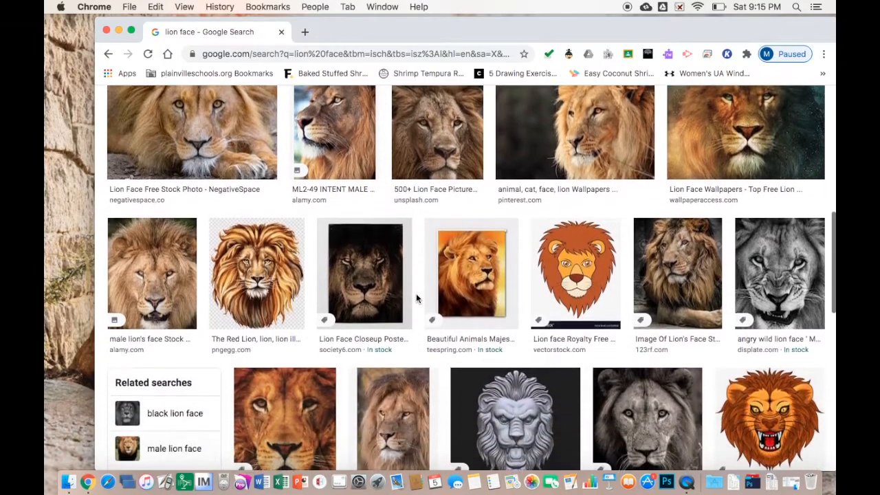
pyautogui.scroll(1, 418, 299)
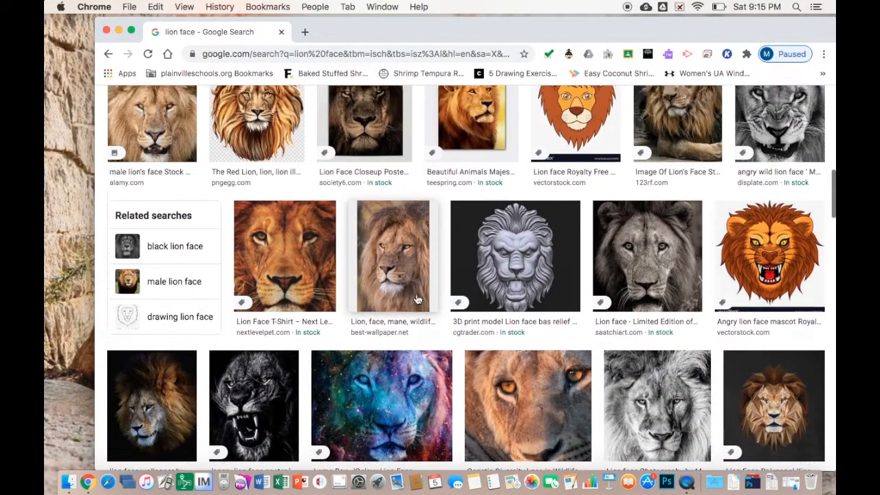
# Save the Lion Face T-Shirt image into Humanimal pictures by dragging it into the folder
pyautogui.click(288, 272)
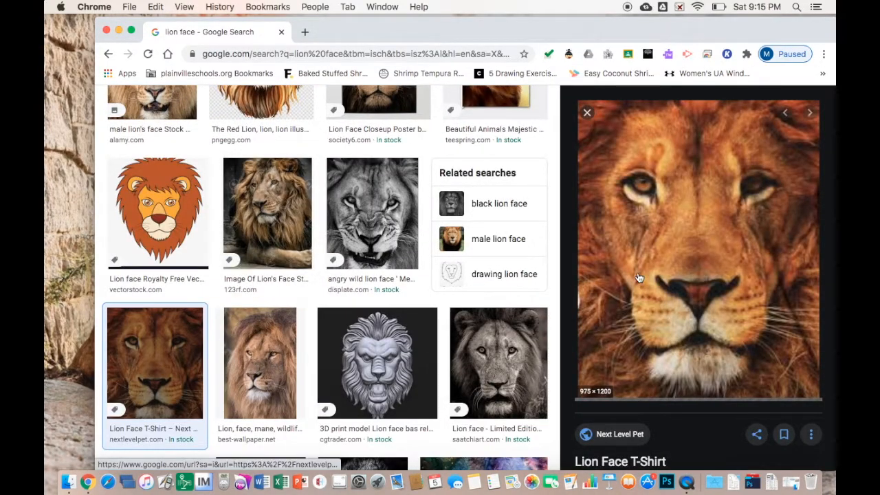
pyautogui.scroll(3, 371, 240)
pyautogui.moveTo(616, 25); pyautogui.dragTo(118, 10)
pyautogui.moveTo(170, 200); pyautogui.dragTo(654, 140)
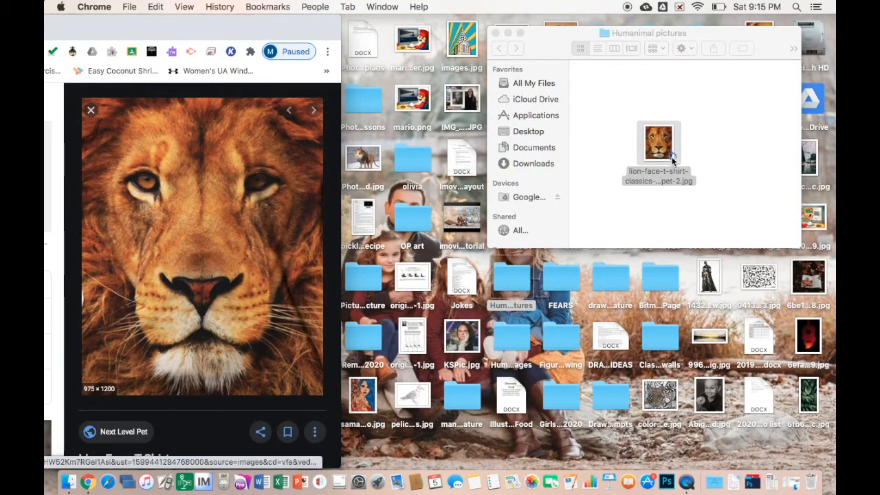
pyautogui.moveTo(273, 26); pyautogui.dragTo(756, 20)
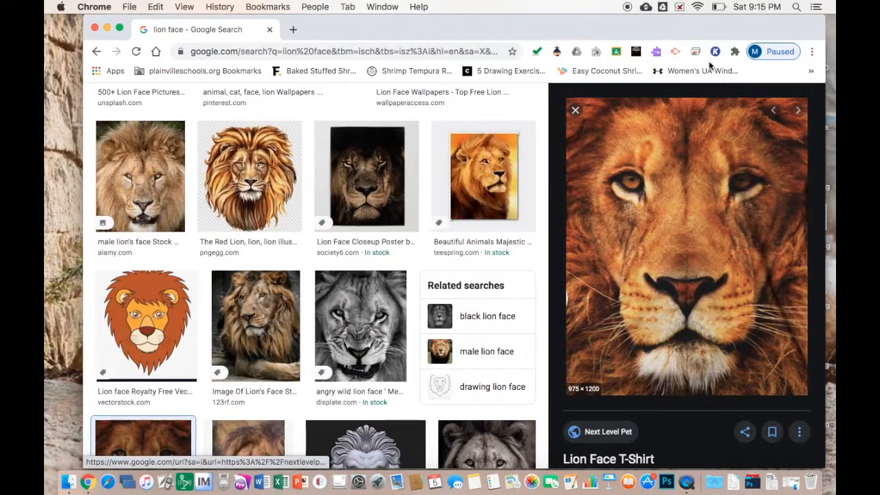
pyautogui.click(575, 109)
# Save the Free Lion Face Images picture into the Humanimal pictures folder too
pyautogui.scroll(-5, 515, 222)
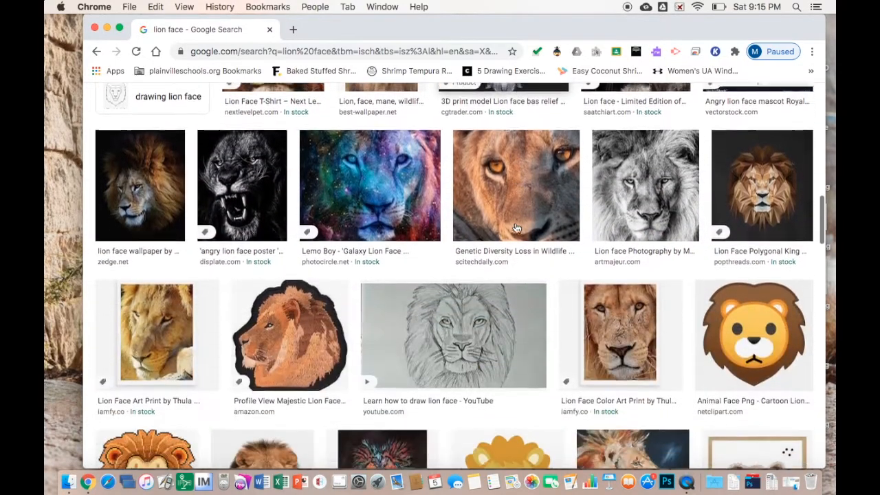
pyautogui.scroll(-7, 517, 228)
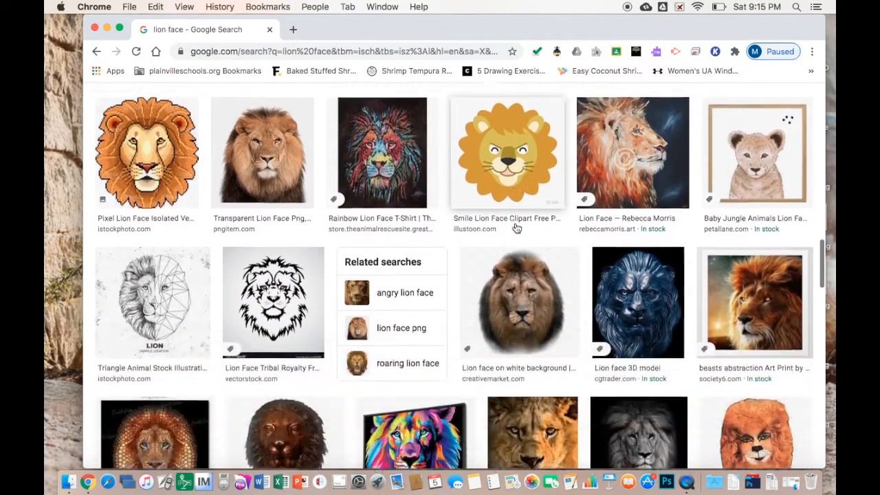
pyautogui.scroll(-4, 515, 227)
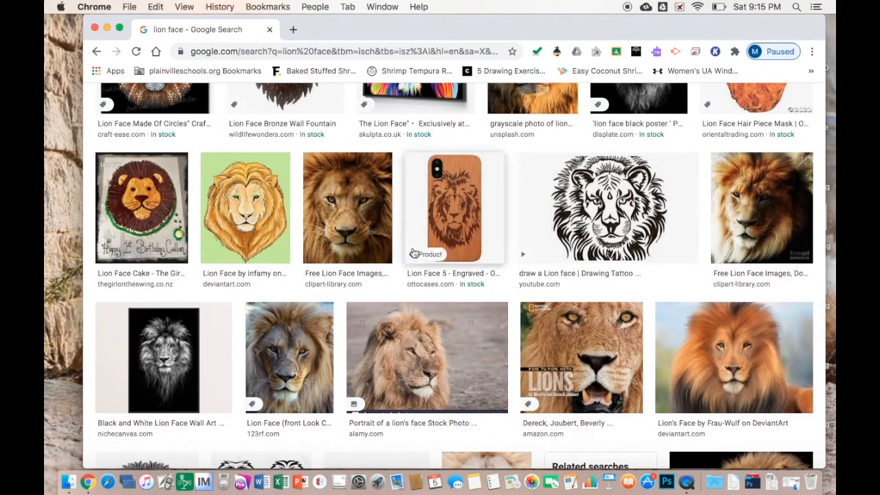
pyautogui.click(343, 226)
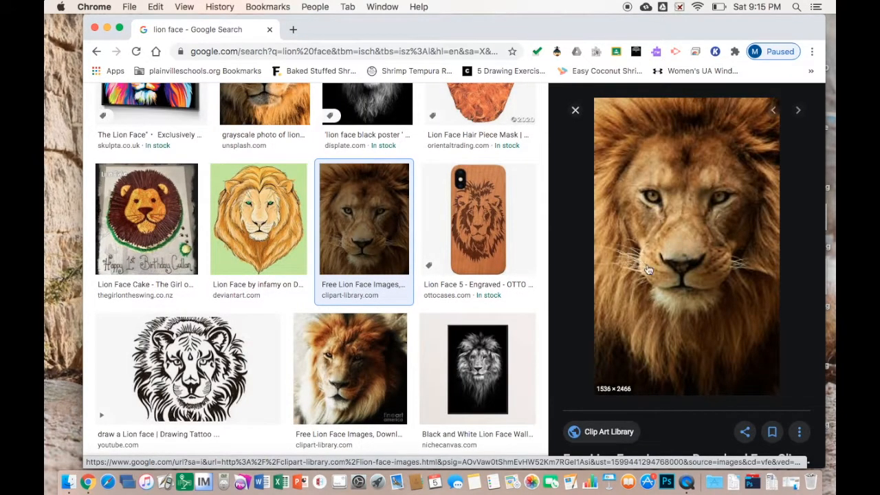
pyautogui.moveTo(718, 29); pyautogui.dragTo(348, 28)
pyautogui.moveTo(381, 200); pyautogui.dragTo(714, 131)
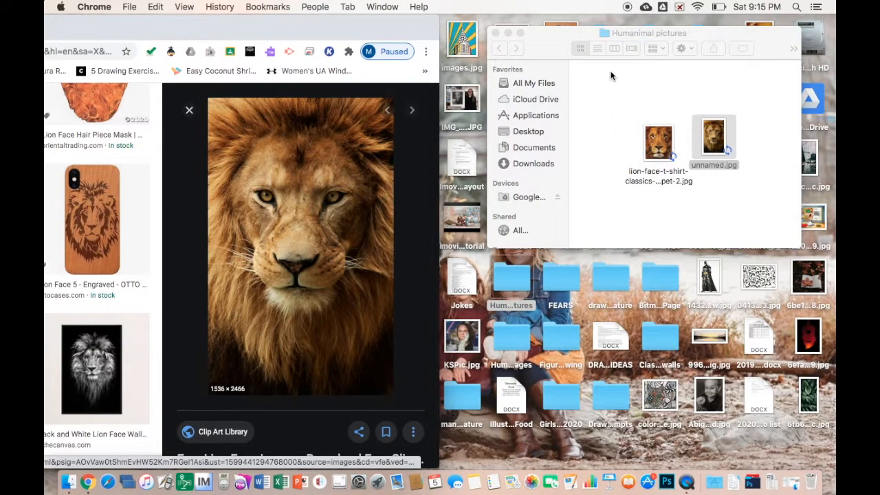
pyautogui.moveTo(381, 29); pyautogui.dragTo(743, 29)
# Close Chrome and bring the Humanimal pictures folder forward with nothing selected
pyautogui.scroll(15, 404, 144)
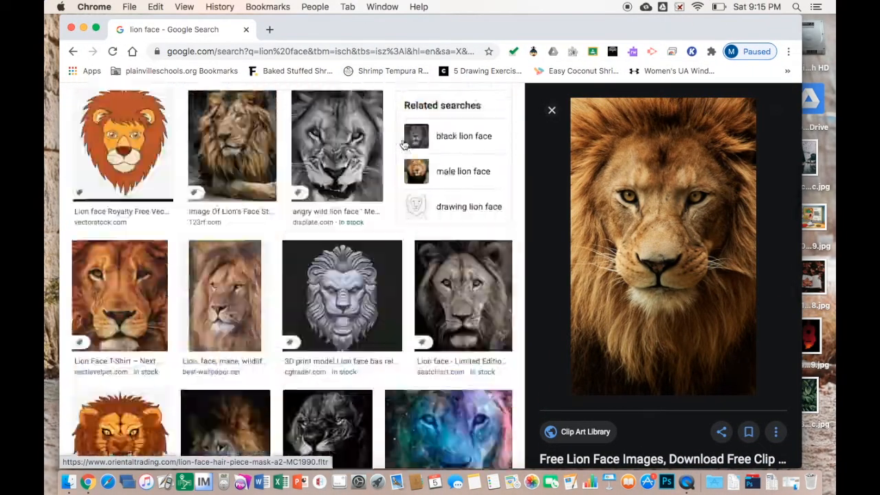
pyautogui.click(203, 108)
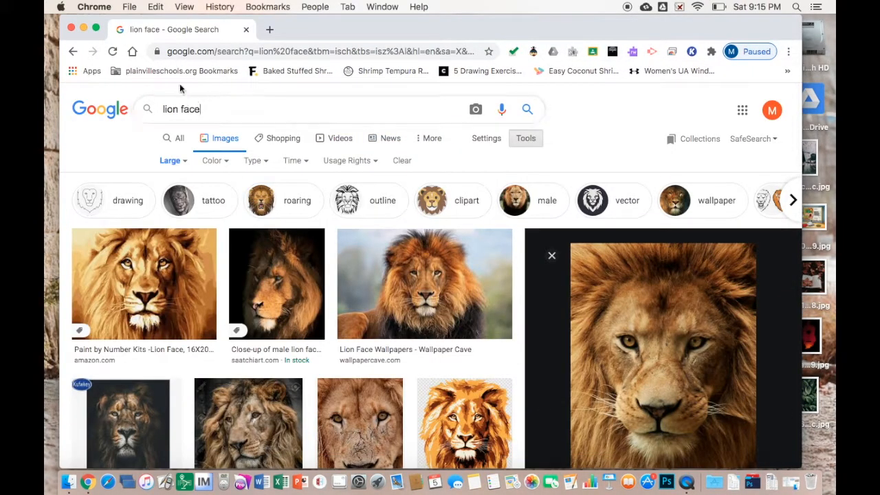
pyautogui.moveTo(291, 26); pyautogui.dragTo(417, 23)
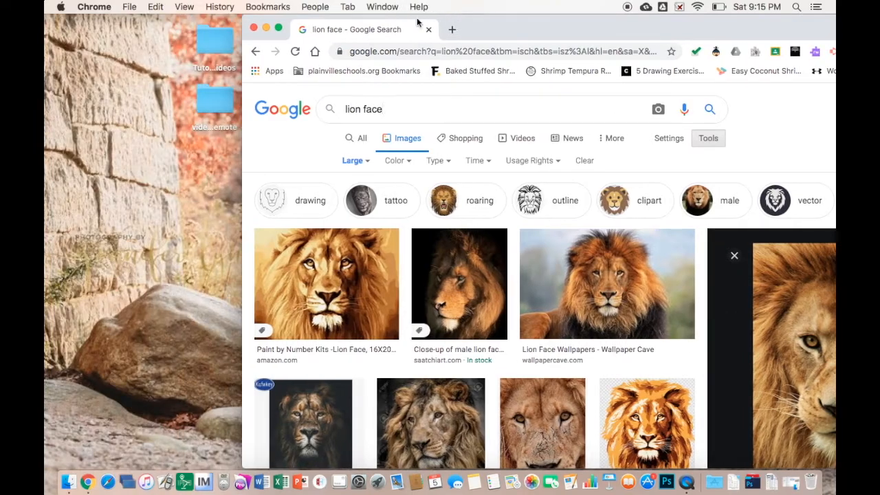
pyautogui.click(253, 28)
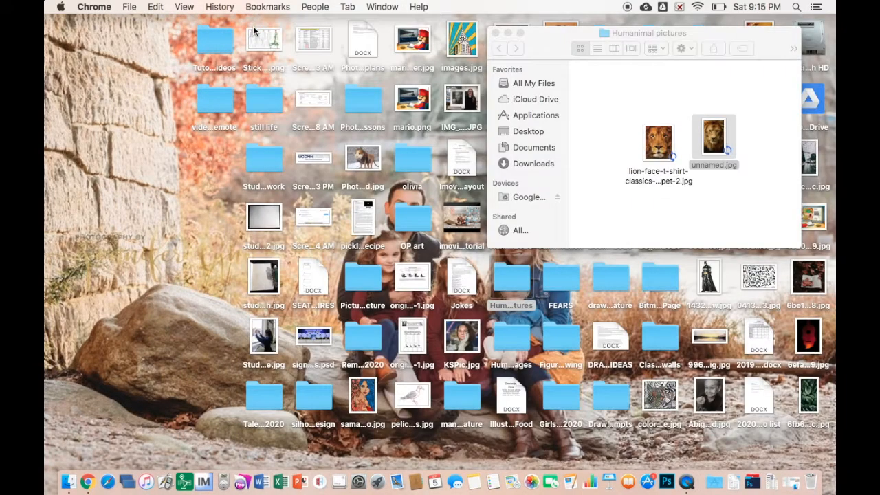
pyautogui.click(608, 109)
pyautogui.click(606, 132)
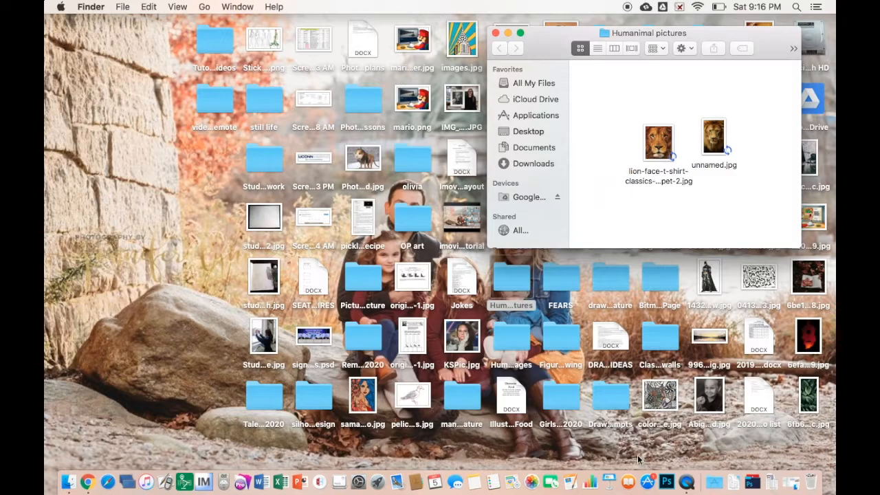
# Launch Photoshop and open the lion-face-t-shirt JPG by dropping it on the Dock icon
pyautogui.click(666, 481)
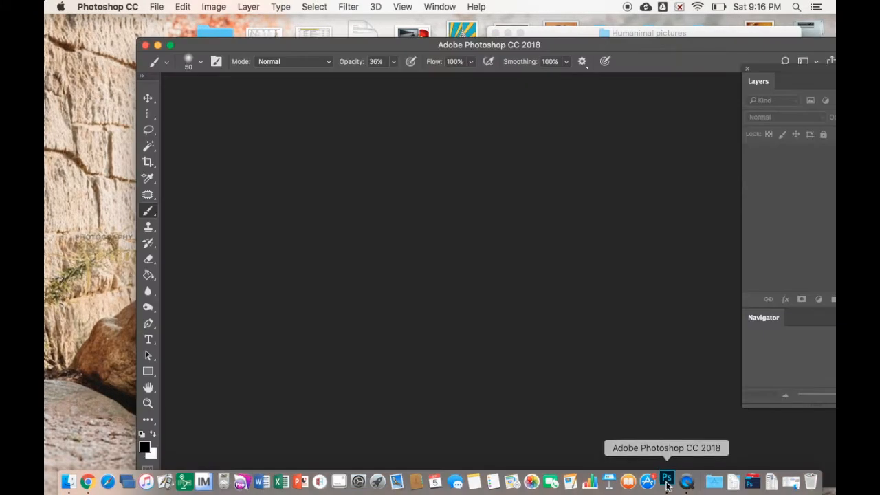
pyautogui.doubleClick(635, 44)
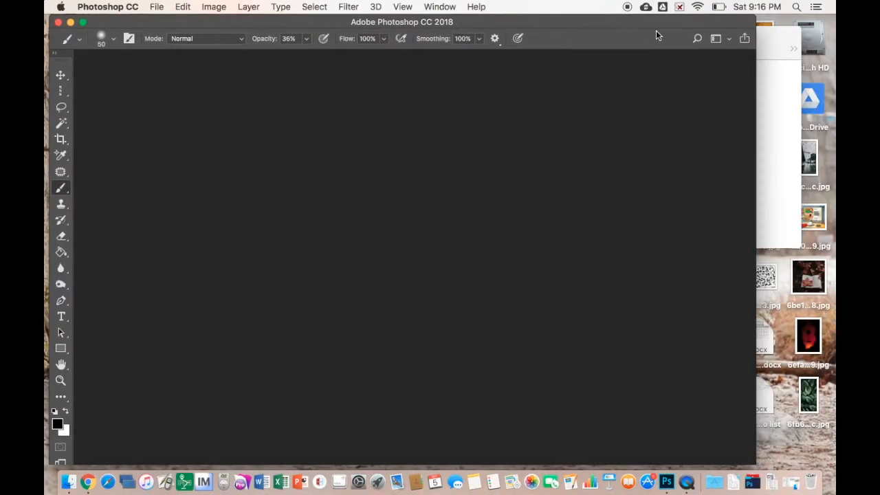
pyautogui.moveTo(621, 24); pyautogui.dragTo(389, 24)
pyautogui.moveTo(655, 145); pyautogui.dragTo(669, 485)
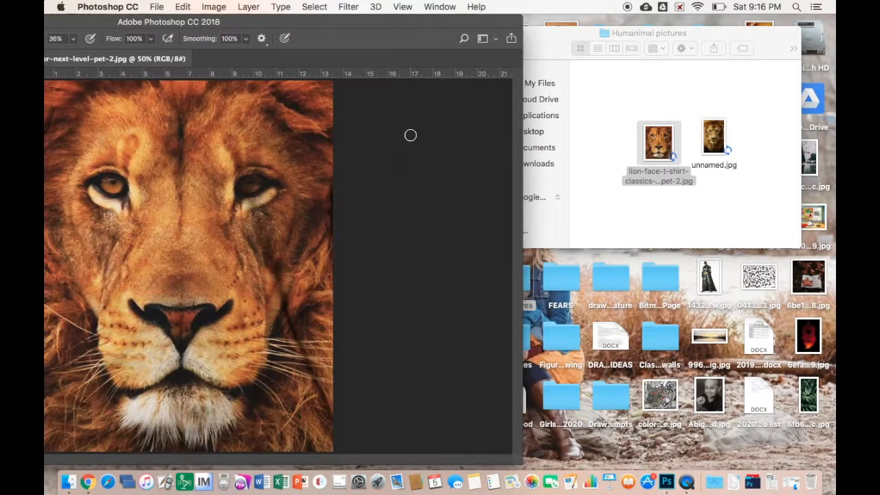
pyautogui.moveTo(346, 24); pyautogui.dragTo(588, 4)
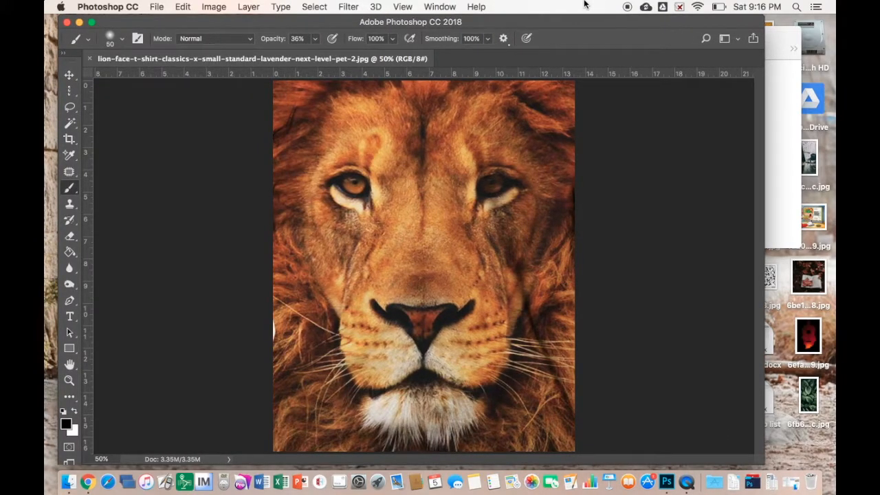
# Open unnamed.jpg as a second Photoshop document
pyautogui.moveTo(613, 28); pyautogui.dragTo(419, 6)
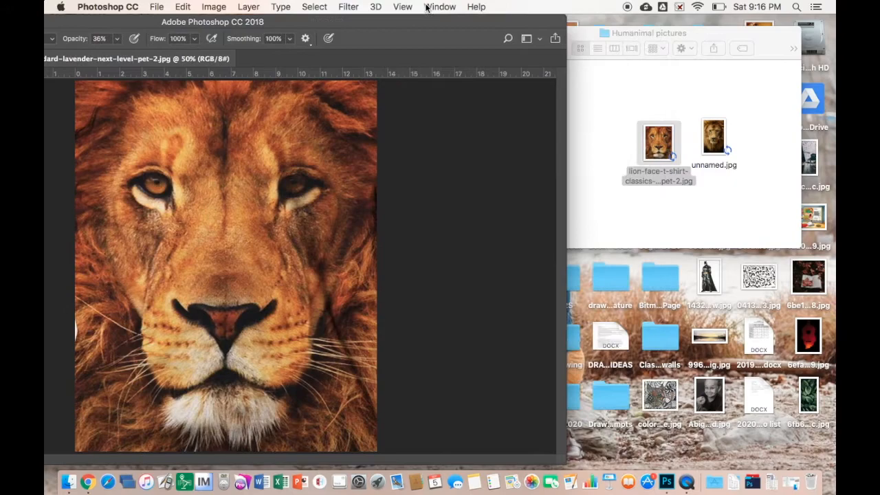
pyautogui.moveTo(713, 127); pyautogui.dragTo(667, 482)
pyautogui.moveTo(385, 19); pyautogui.dragTo(677, 4)
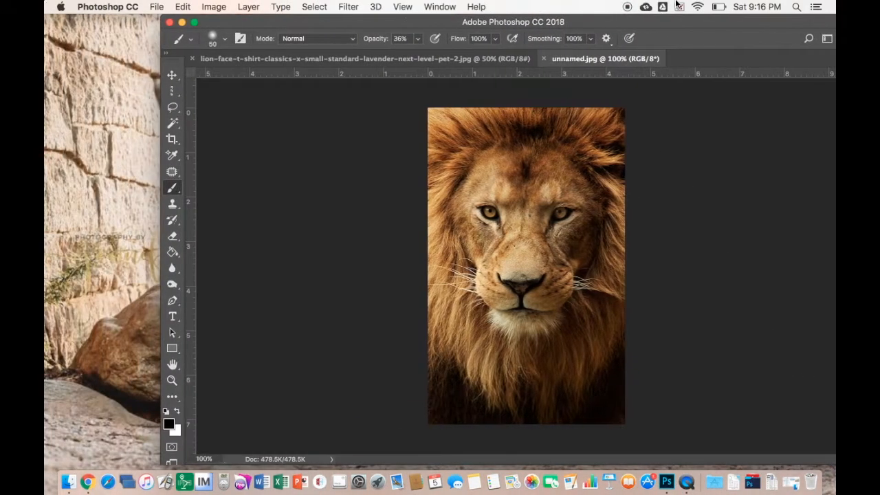
# Select the Move tool and compare the two lion documents, ending on unnamed.jpg
pyautogui.click(173, 74)
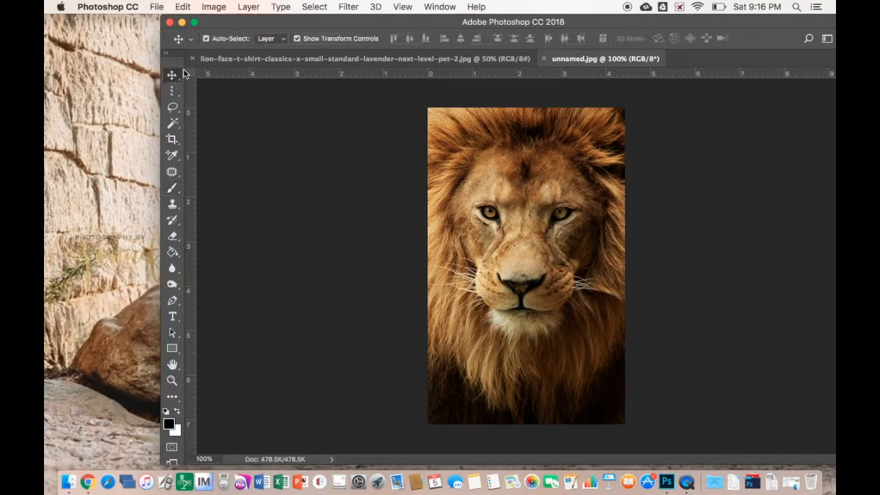
pyautogui.click(396, 58)
pyautogui.click(605, 59)
pyautogui.click(456, 56)
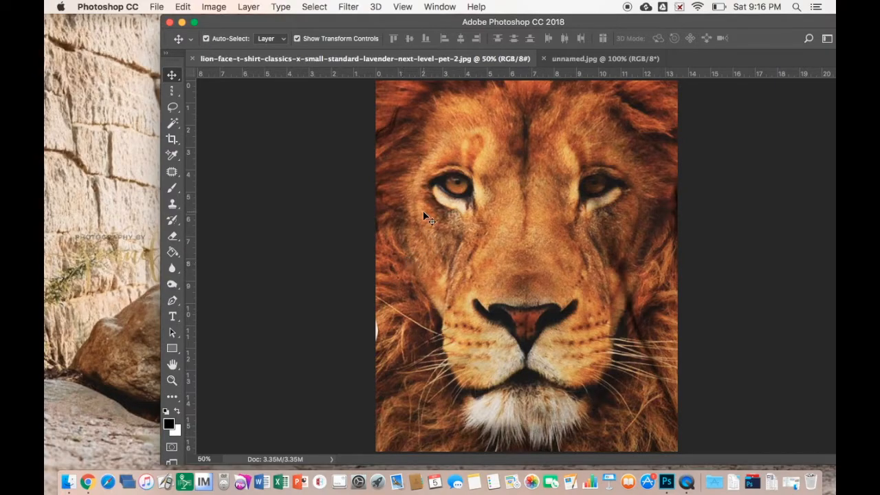
pyautogui.click(581, 60)
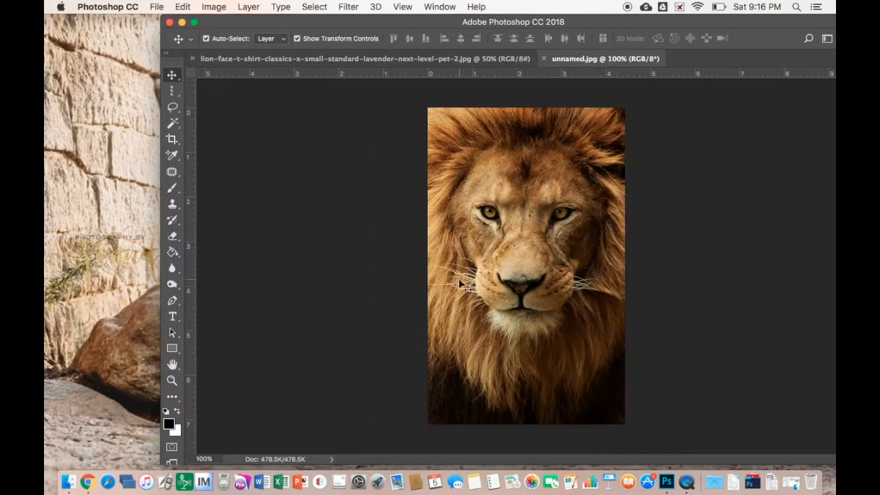
# Crop unnamed.jpg, trimming the bottom of the photo below the lion's chin
pyautogui.click(171, 141)
pyautogui.moveTo(526, 419); pyautogui.dragTo(525, 391)
pyautogui.moveTo(427, 262)
pyautogui.mouseDown()
pyautogui.moveTo(477, 269)
pyautogui.moveTo(436, 269)
pyautogui.moveTo(448, 271)
pyautogui.moveTo(427, 278)
pyautogui.mouseUp()
pyautogui.press('Return')
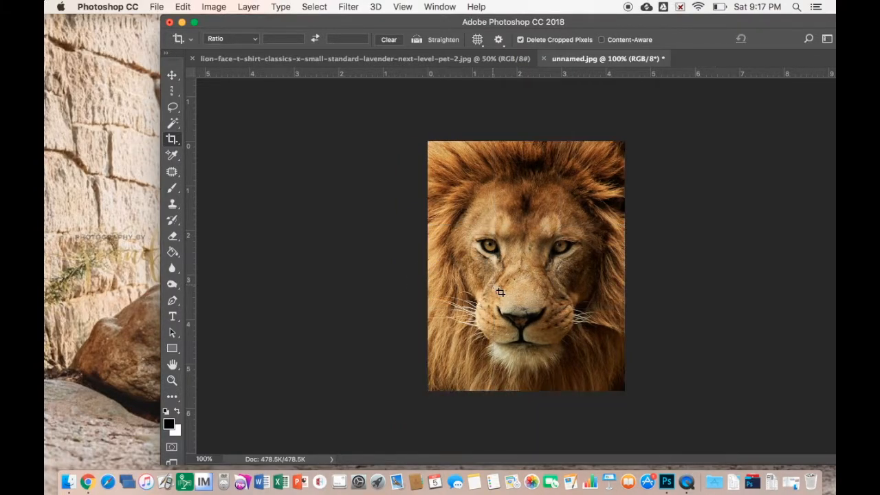
# Compare the cropped photo with the lion-face document, returning to unnamed.jpg
pyautogui.click(430, 59)
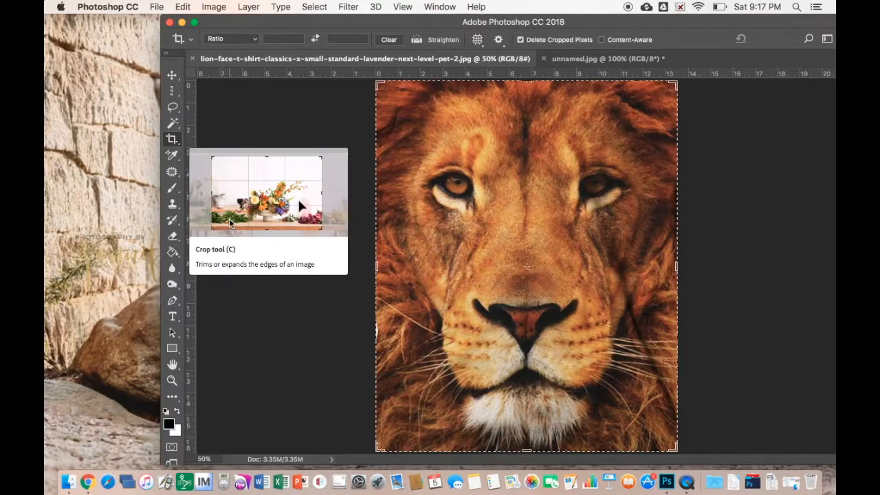
pyautogui.click(574, 60)
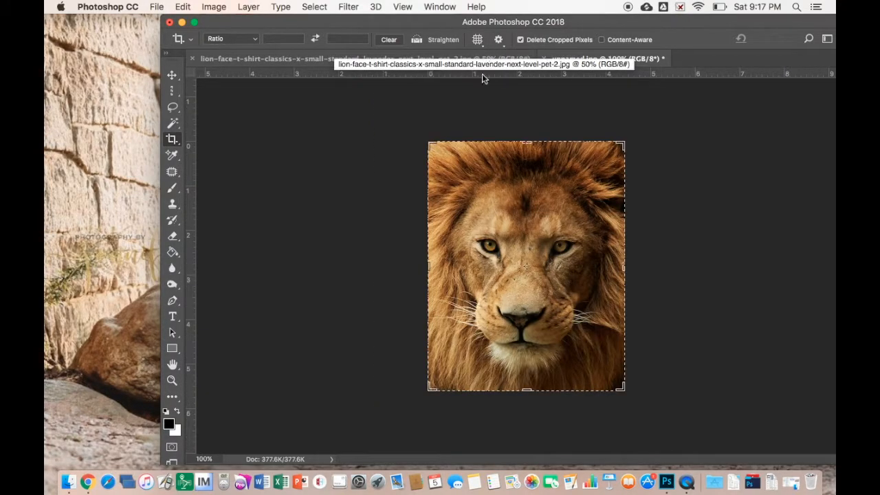
pyautogui.click(428, 58)
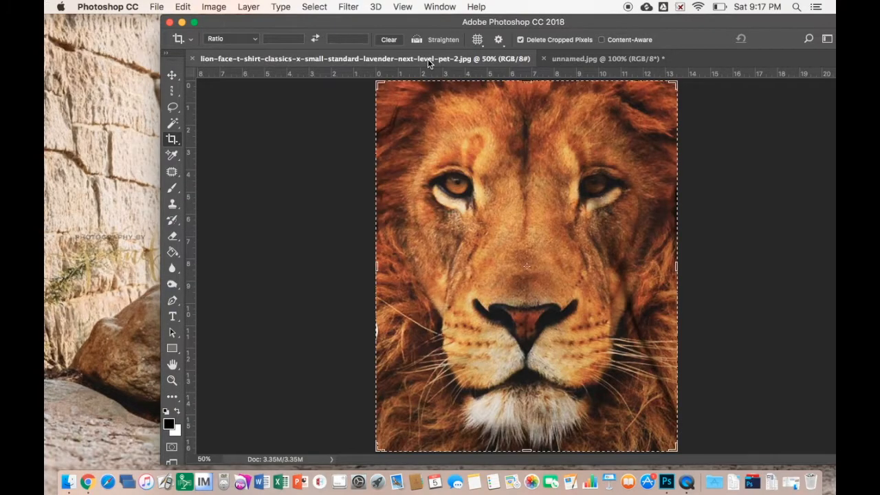
pyautogui.click(585, 59)
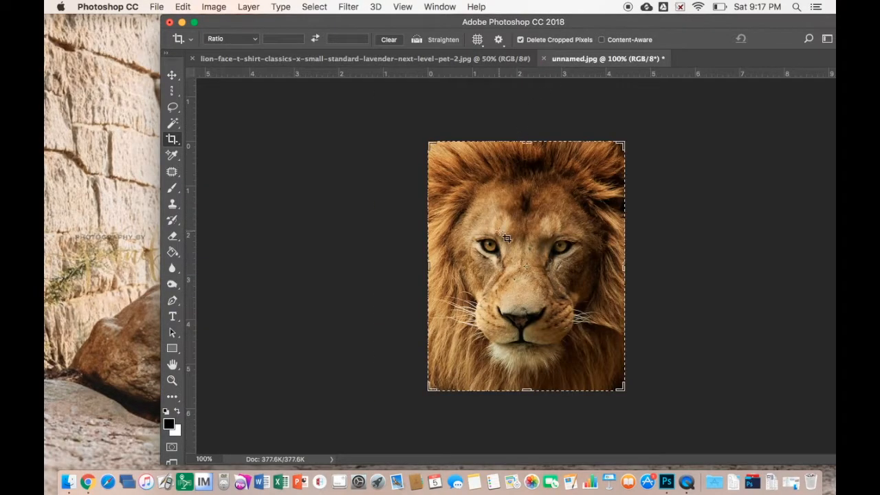
pyautogui.moveTo(173, 112)
pyautogui.mouseDown()
pyautogui.moveTo(175, 104)
pyautogui.moveTo(199, 104)
pyautogui.moveTo(218, 133)
pyautogui.moveTo(215, 106)
pyautogui.mouseUp()
# Choose the Lasso Tool and draw a freehand loop around the lion's face and inner mane
pyautogui.click(218, 110)
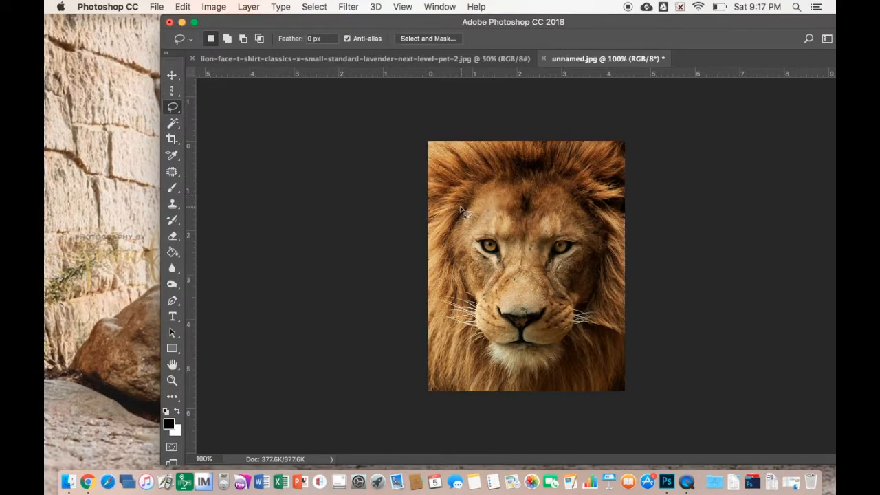
pyautogui.moveTo(446, 173)
pyautogui.mouseDown()
pyautogui.moveTo(434, 281)
pyautogui.moveTo(477, 367)
pyautogui.moveTo(527, 391)
pyautogui.moveTo(575, 375)
pyautogui.moveTo(601, 333)
pyautogui.moveTo(615, 213)
pyautogui.moveTo(581, 158)
pyautogui.moveTo(481, 143)
pyautogui.moveTo(449, 158)
pyautogui.moveTo(446, 172)
pyautogui.mouseUp()
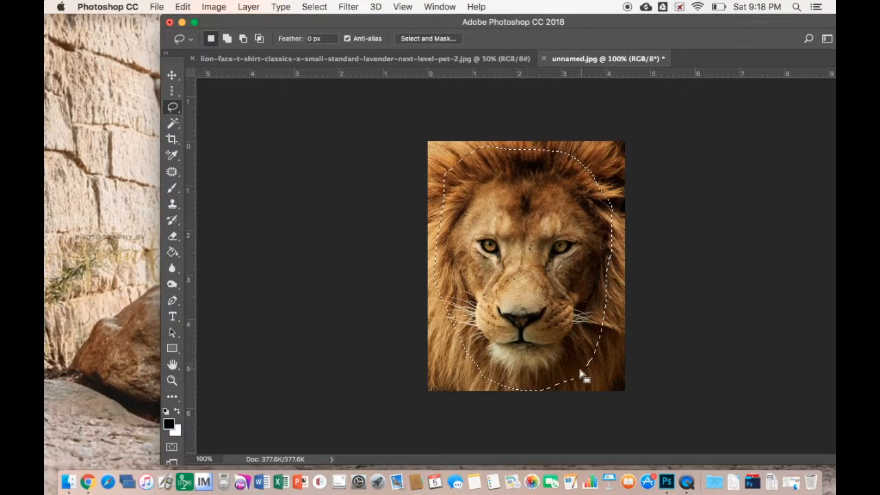
pyautogui.moveTo(659, 22); pyautogui.dragTo(561, 24)
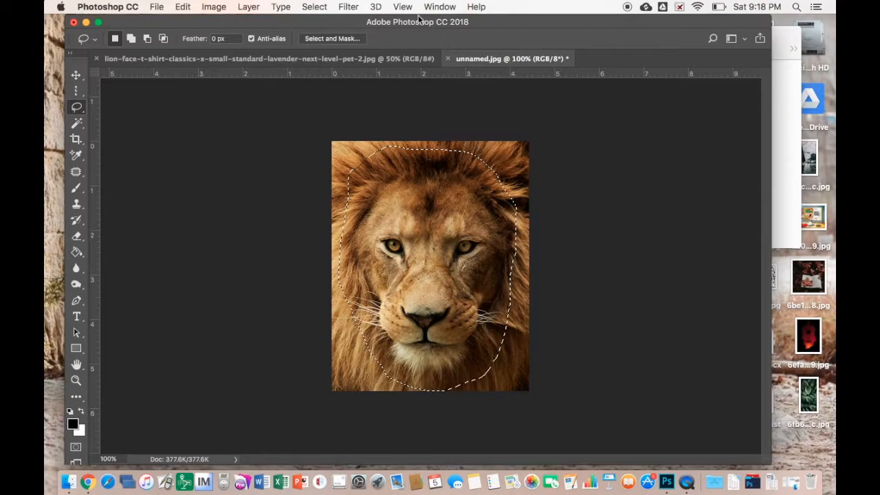
pyautogui.click(439, 7)
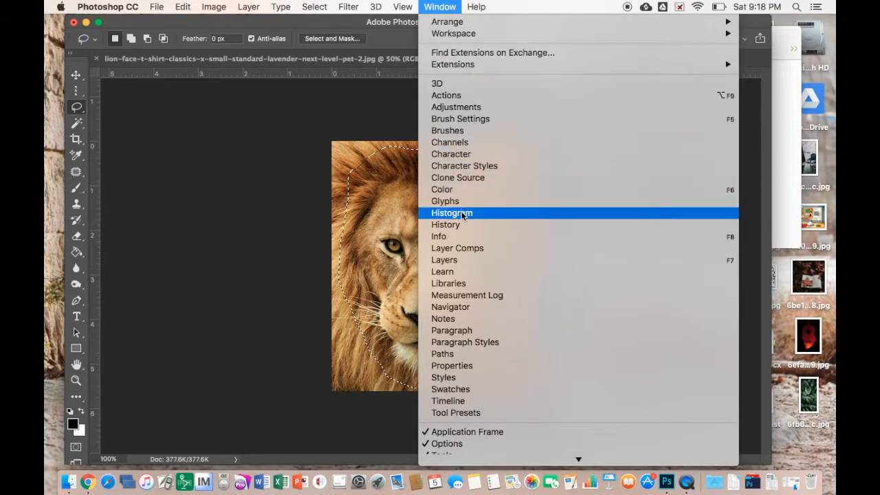
pyautogui.click(459, 261)
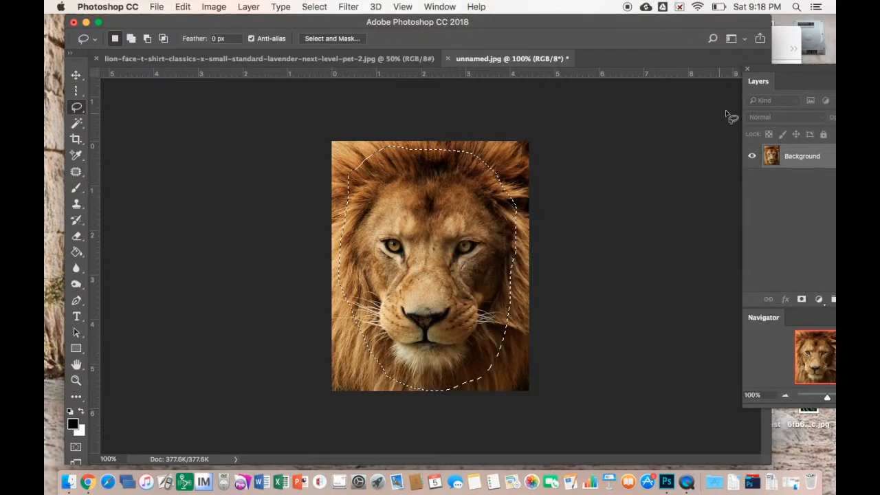
pyautogui.moveTo(786, 78); pyautogui.dragTo(690, 81)
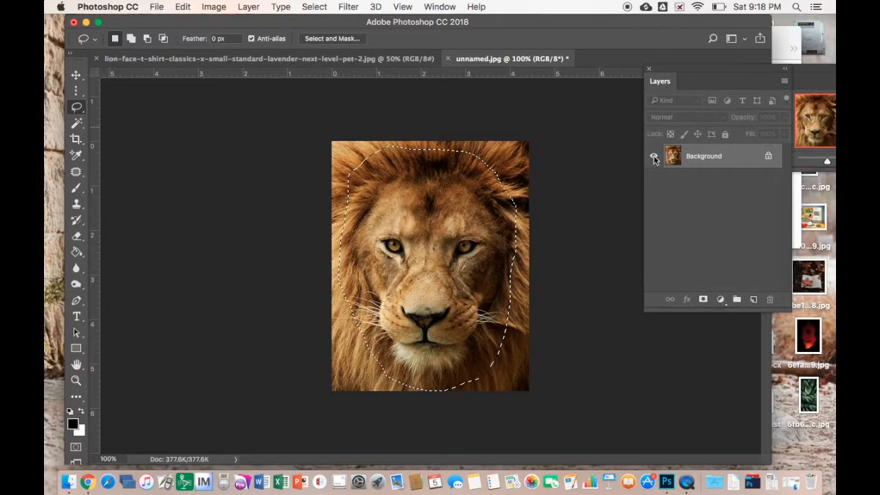
pyautogui.moveTo(796, 86); pyautogui.dragTo(715, 323)
pyautogui.click(440, 7)
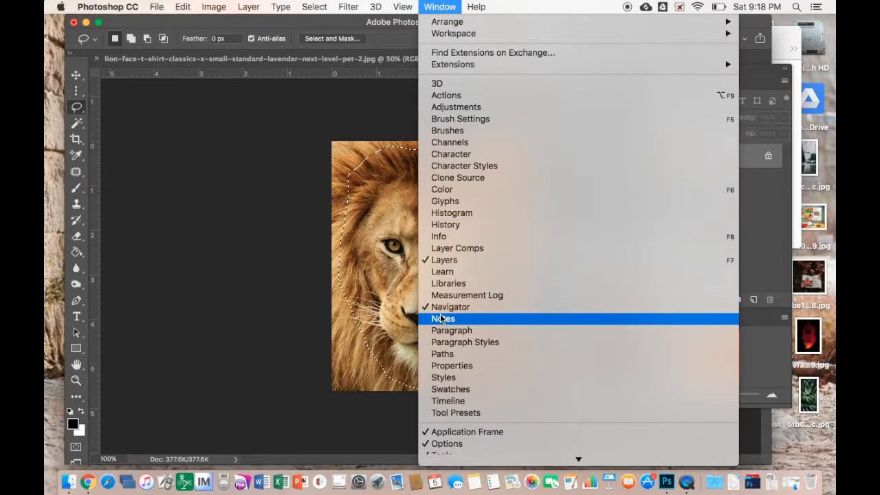
pyautogui.click(242, 402)
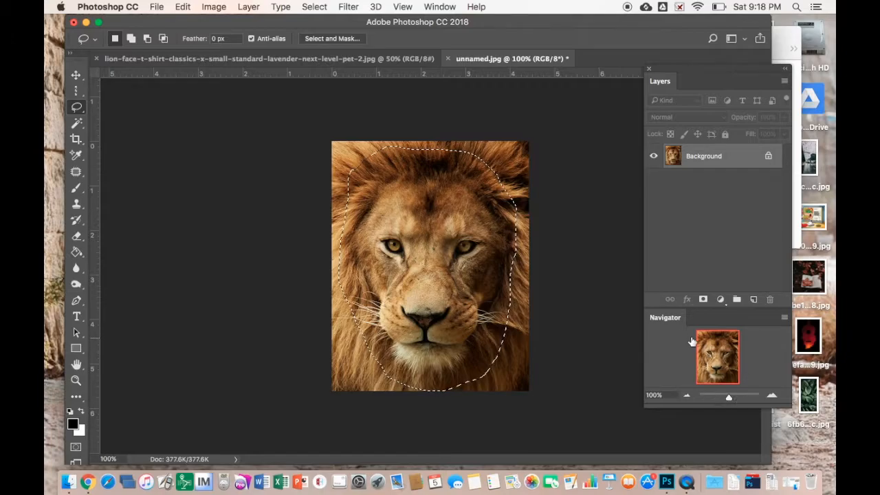
pyautogui.moveTo(729, 398)
pyautogui.mouseDown()
pyautogui.moveTo(713, 400)
pyautogui.moveTo(749, 395)
pyautogui.moveTo(725, 394)
pyautogui.moveTo(740, 393)
pyautogui.mouseUp()
pyautogui.moveTo(720, 357); pyautogui.dragTo(720, 363)
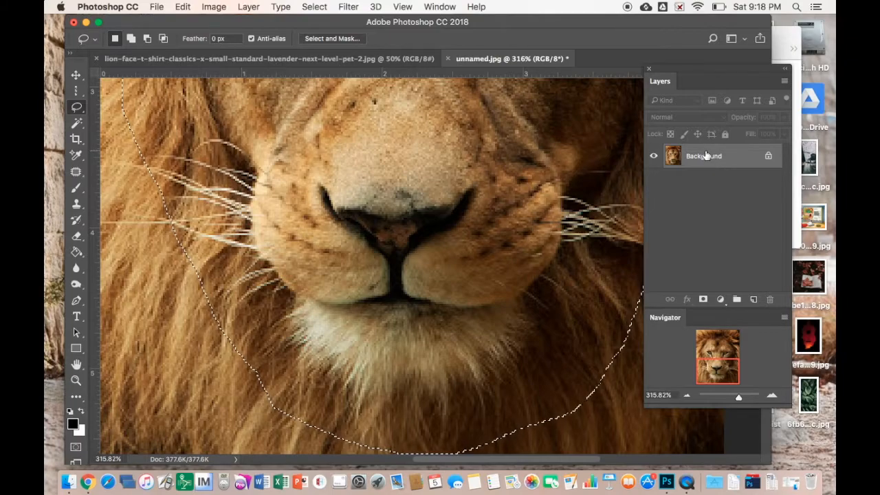
pyautogui.moveTo(736, 396); pyautogui.dragTo(731, 396)
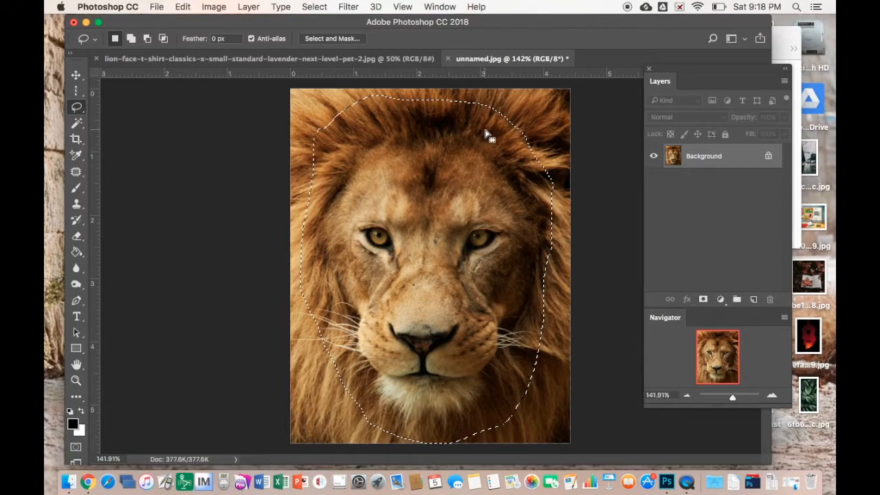
# Copy the lasso-selected face and paste it into the lion-face document as Layer 1
pyautogui.click(181, 6)
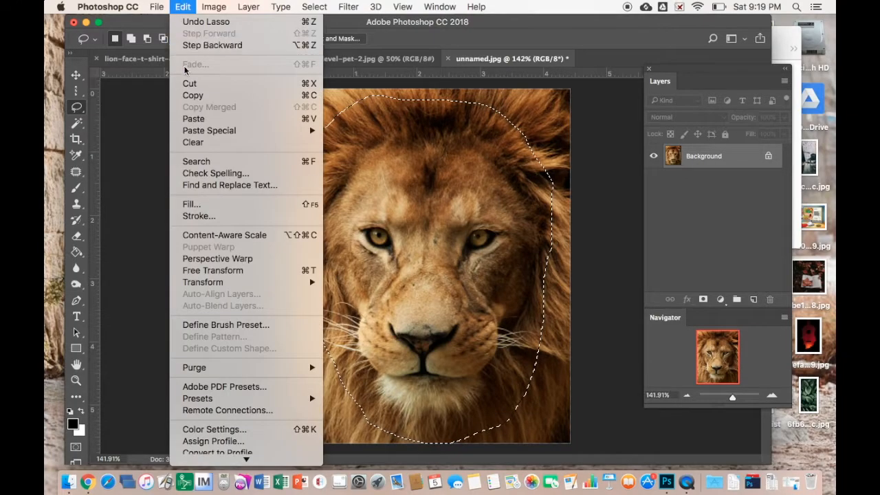
pyautogui.click(193, 96)
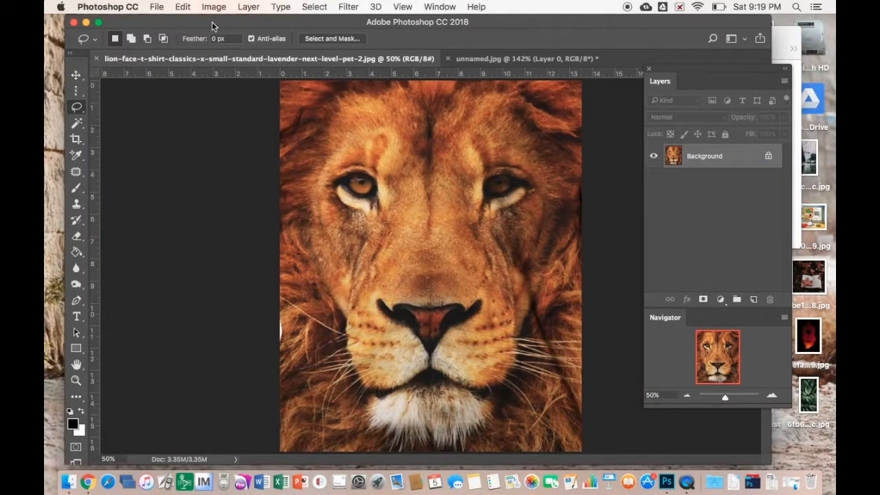
pyautogui.click(183, 6)
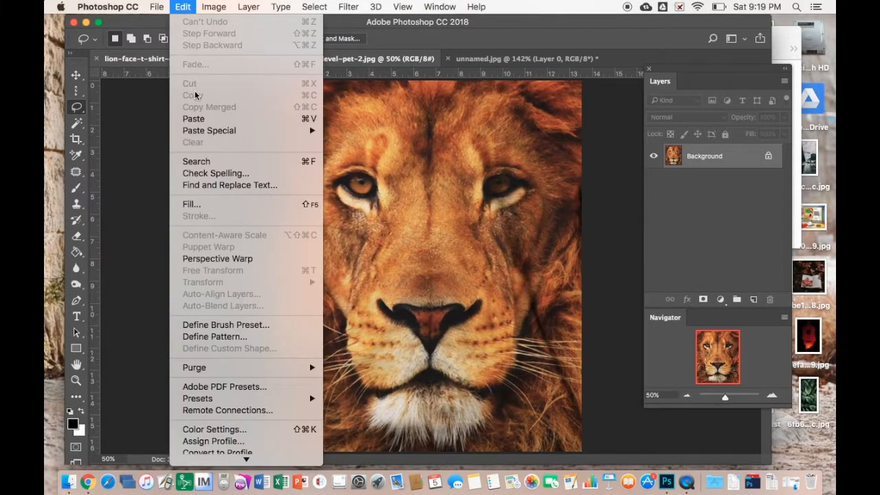
pyautogui.click(193, 118)
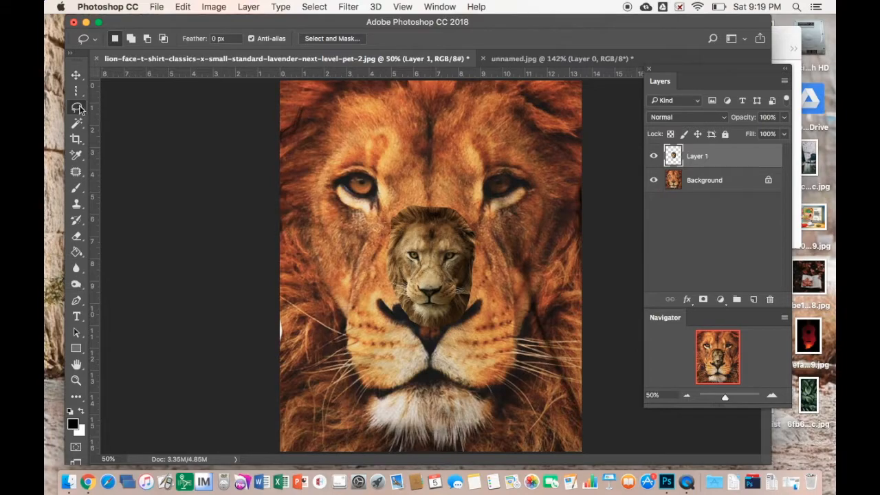
# Enlarge the pasted face to about 353% and position it over the orange lion
pyautogui.click(75, 75)
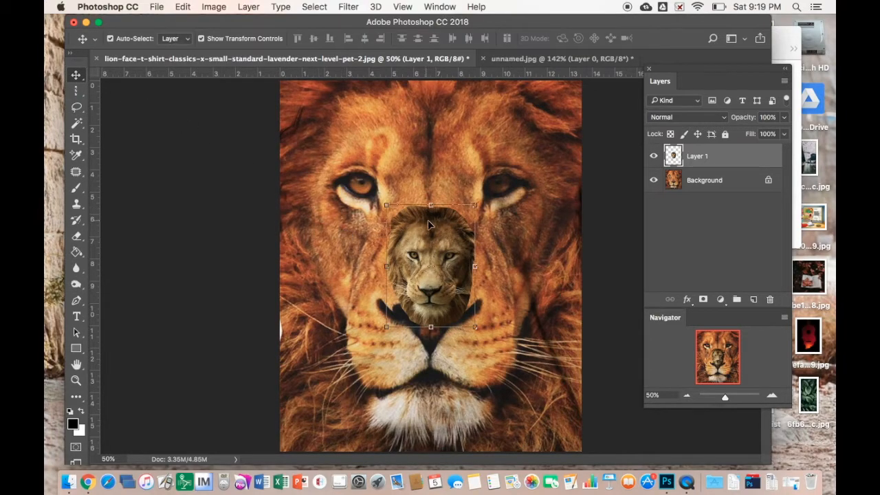
pyautogui.click(202, 39)
pyautogui.click(202, 39)
pyautogui.moveTo(414, 243); pyautogui.dragTo(424, 262)
pyautogui.moveTo(394, 225); pyautogui.dragTo(231, 48)
pyautogui.moveTo(318, 141); pyautogui.dragTo(442, 282)
pyautogui.moveTo(358, 148); pyautogui.dragTo(289, 54)
pyautogui.press('Return')
pyautogui.moveTo(389, 190); pyautogui.dragTo(365, 152)
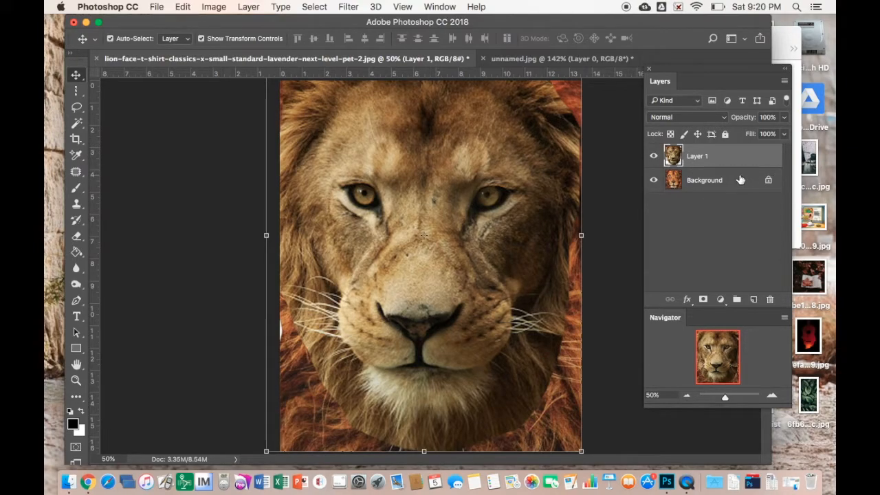
# Unlock the Background as Layer 0 and toggle each layer's visibility to compare them
pyautogui.click(770, 180)
pyautogui.doubleClick(771, 182)
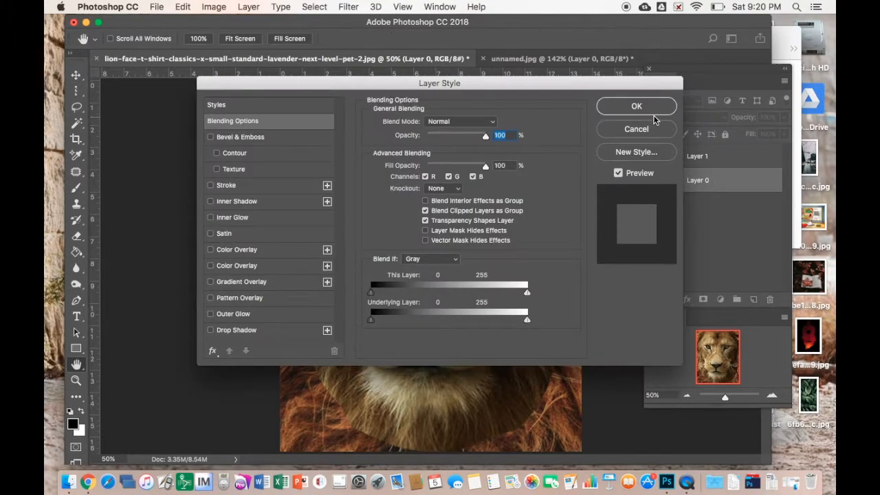
pyautogui.click(644, 104)
pyautogui.click(733, 156)
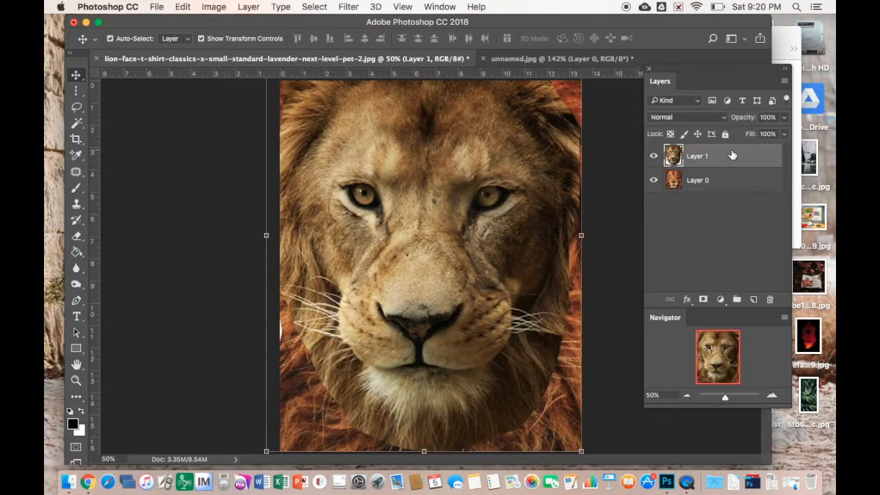
pyautogui.click(735, 181)
pyautogui.click(735, 158)
pyautogui.click(654, 158)
pyautogui.click(655, 158)
pyautogui.click(654, 181)
pyautogui.click(654, 181)
# Set Layer 1 to 61% opacity and stretch it to 102.71% height to align with the lion
pyautogui.click(784, 118)
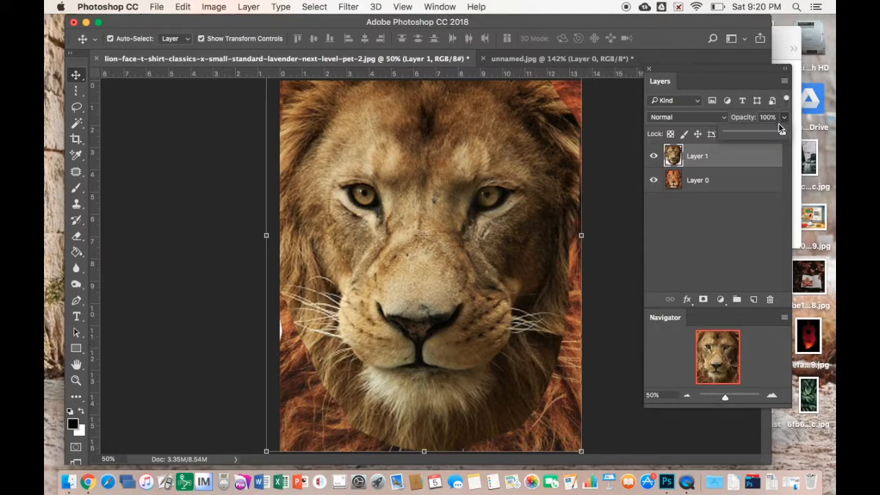
pyautogui.moveTo(784, 135); pyautogui.dragTo(761, 124)
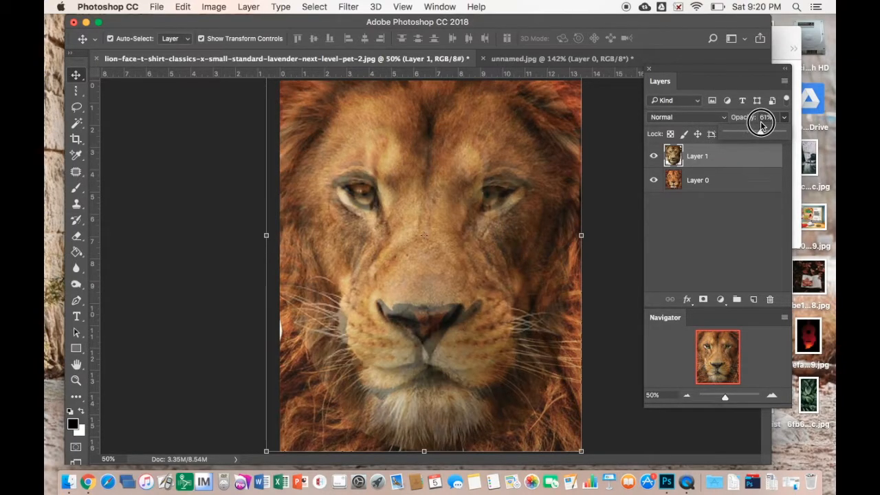
pyautogui.moveTo(415, 173); pyautogui.dragTo(399, 147)
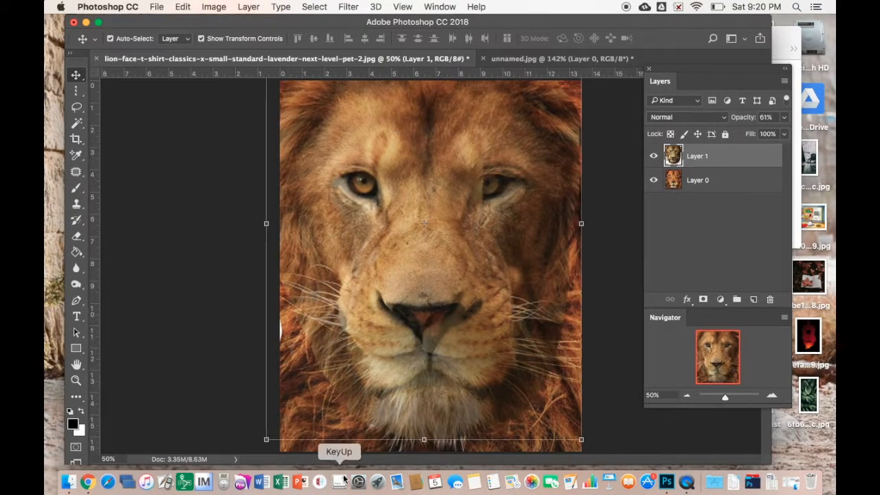
pyautogui.moveTo(424, 439)
pyautogui.mouseDown()
pyautogui.moveTo(424, 416)
pyautogui.moveTo(425, 451)
pyautogui.mouseUp()
pyautogui.moveTo(584, 229)
pyautogui.mouseDown()
pyautogui.moveTo(614, 230)
pyautogui.moveTo(582, 233)
pyautogui.mouseUp()
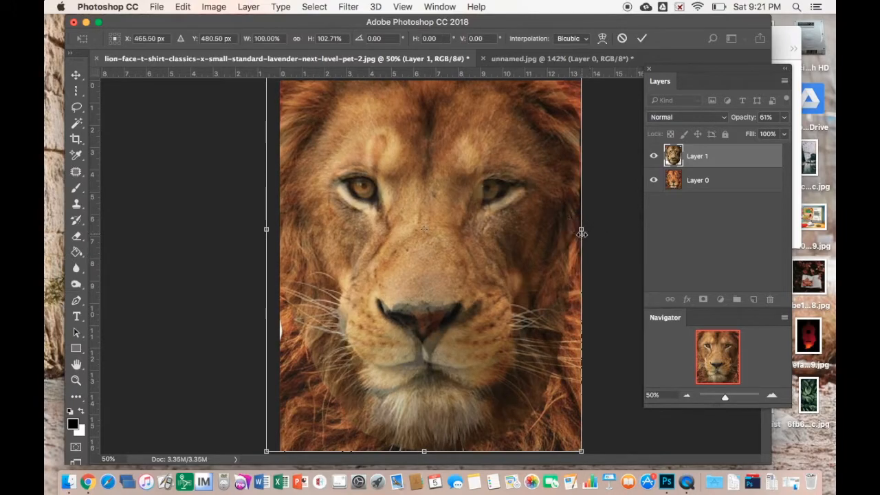
pyautogui.press('Return')
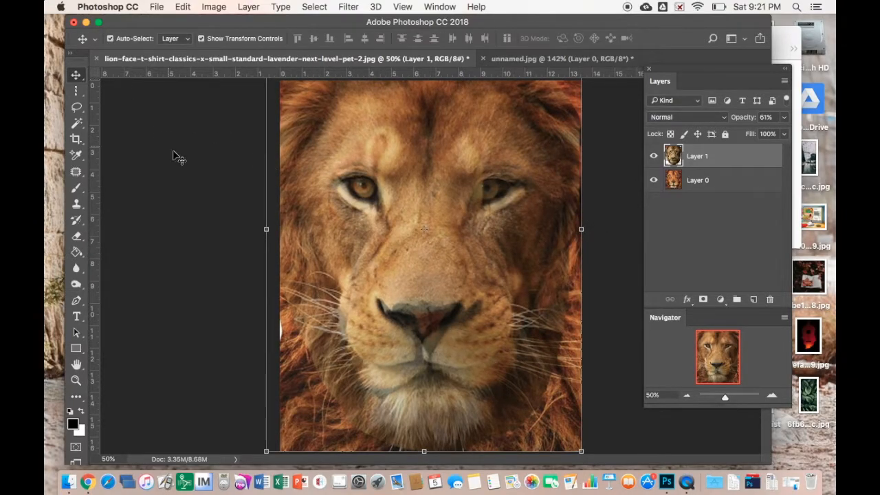
# Warp Layer 1 around the nose, eyes, chin and forehead to match the lion below
pyautogui.click(181, 7)
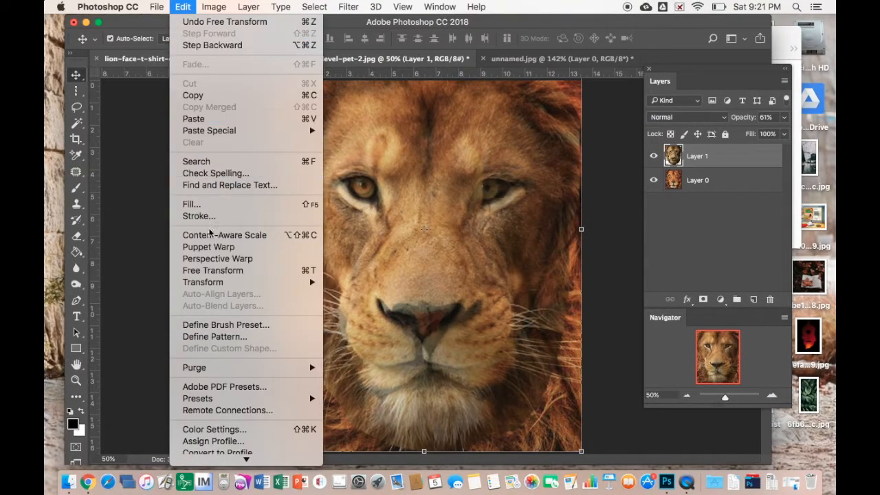
pyautogui.moveTo(231, 284)
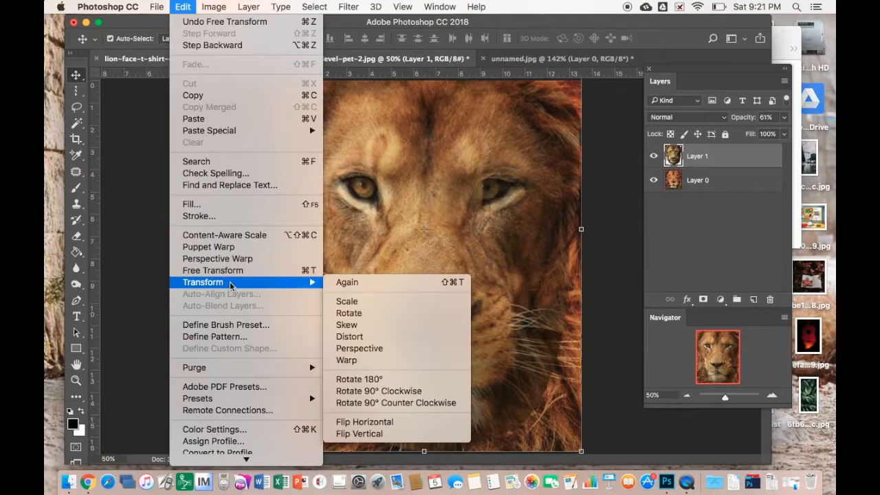
pyautogui.click(361, 361)
pyautogui.moveTo(433, 306)
pyautogui.mouseDown()
pyautogui.moveTo(433, 285)
pyautogui.moveTo(407, 228)
pyautogui.moveTo(376, 220)
pyautogui.moveTo(523, 259)
pyautogui.moveTo(489, 293)
pyautogui.moveTo(447, 311)
pyautogui.mouseUp()
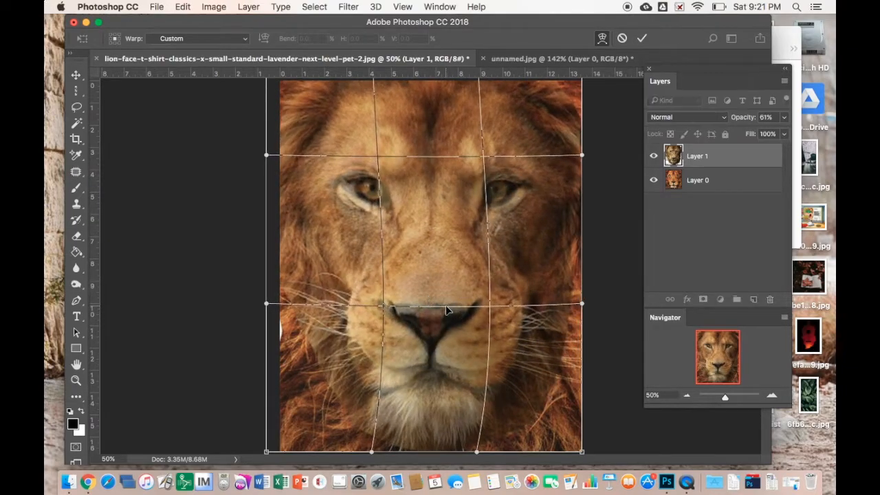
pyautogui.moveTo(265, 299)
pyautogui.mouseDown()
pyautogui.moveTo(277, 255)
pyautogui.moveTo(279, 279)
pyautogui.moveTo(278, 237)
pyautogui.moveTo(247, 353)
pyautogui.moveTo(268, 306)
pyautogui.mouseUp()
pyautogui.moveTo(371, 457); pyautogui.dragTo(350, 477)
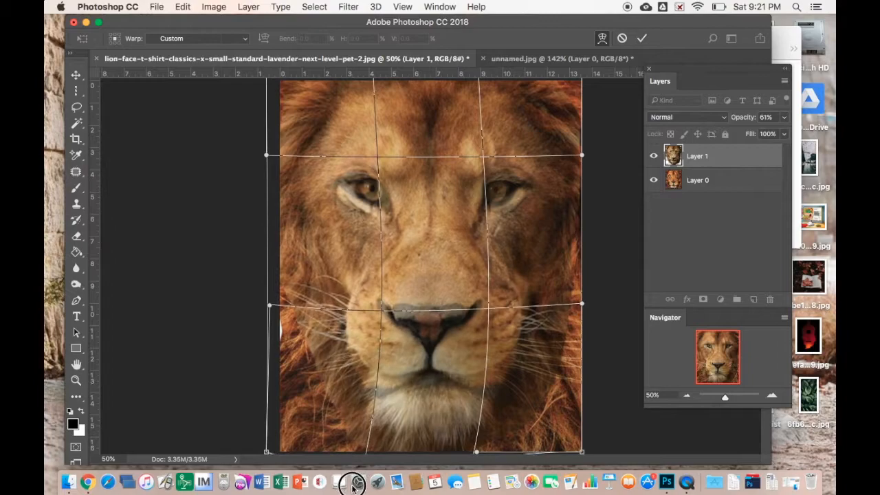
pyautogui.moveTo(496, 306)
pyautogui.mouseDown()
pyautogui.moveTo(503, 324)
pyautogui.moveTo(494, 311)
pyautogui.mouseUp()
pyautogui.moveTo(487, 183)
pyautogui.mouseDown()
pyautogui.moveTo(456, 189)
pyautogui.moveTo(484, 178)
pyautogui.mouseUp()
pyautogui.moveTo(373, 183)
pyautogui.mouseDown()
pyautogui.moveTo(419, 181)
pyautogui.moveTo(387, 197)
pyautogui.moveTo(367, 183)
pyautogui.moveTo(374, 172)
pyautogui.mouseUp()
pyautogui.moveTo(266, 155); pyautogui.dragTo(262, 175)
pyautogui.moveTo(367, 155); pyautogui.dragTo(366, 145)
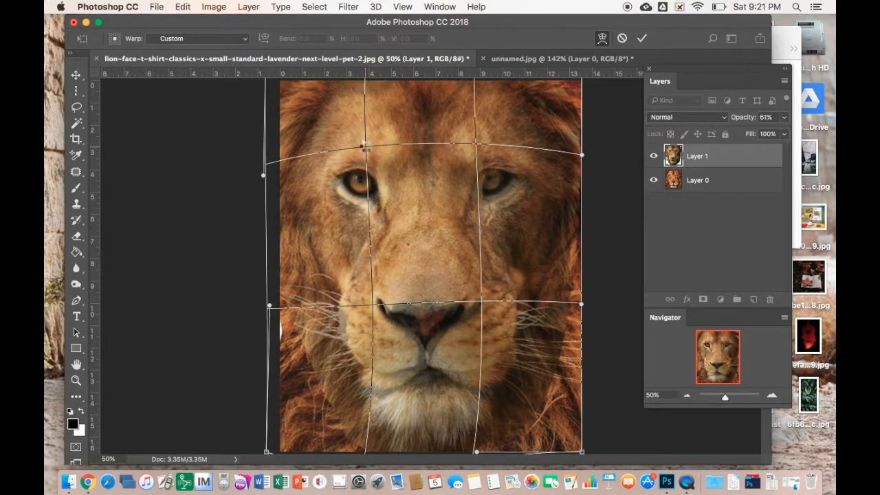
pyautogui.press('Return')
# Toggle Layer 1's visibility to compare the warped face with the lion underneath
pyautogui.click(654, 157)
pyautogui.click(654, 157)
pyautogui.click(654, 157)
pyautogui.click(654, 157)
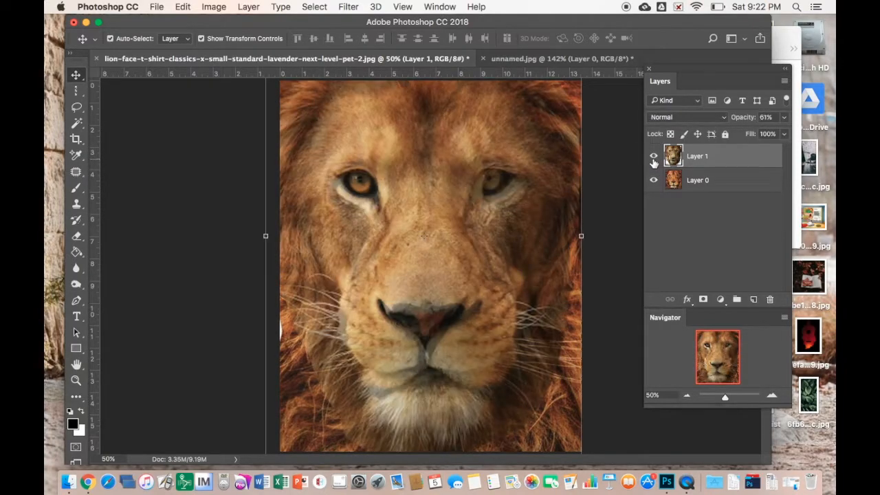